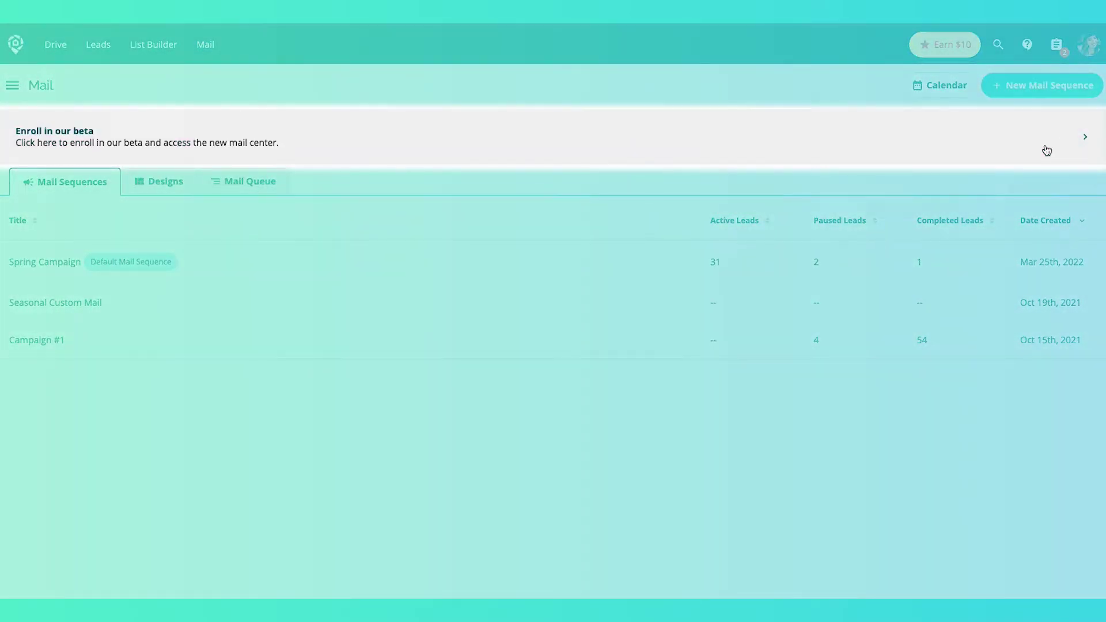
# Step: Enroll in the beta for the new mail center from the Mail page banner
pyautogui.click(1047, 150)
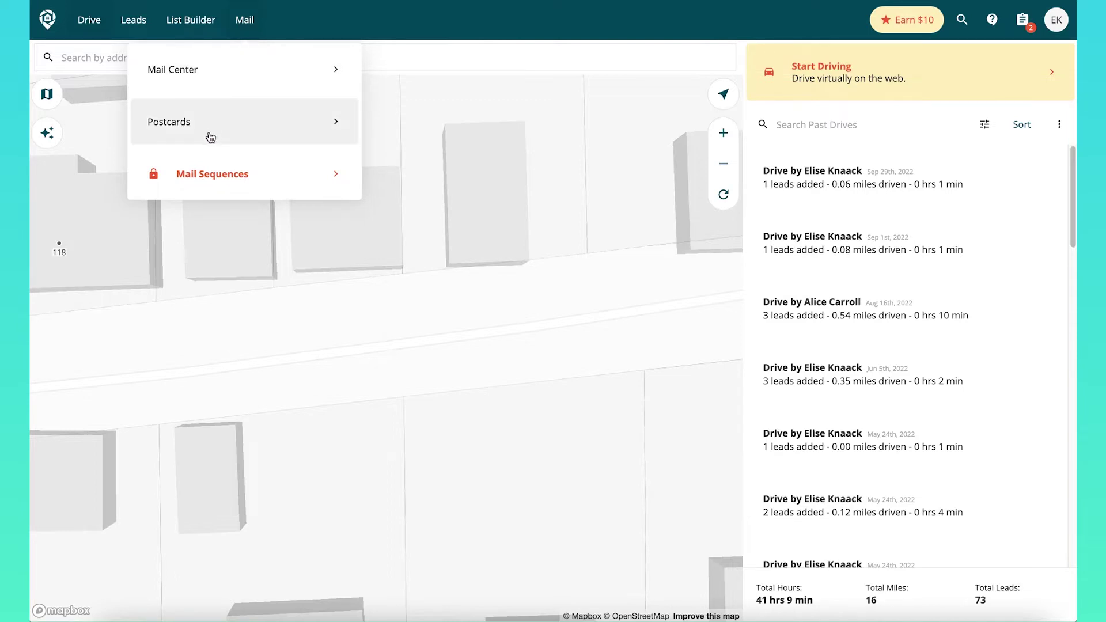
# Step: Open the Mail Center and review the list of 31 active leads
pyautogui.click(223, 73)
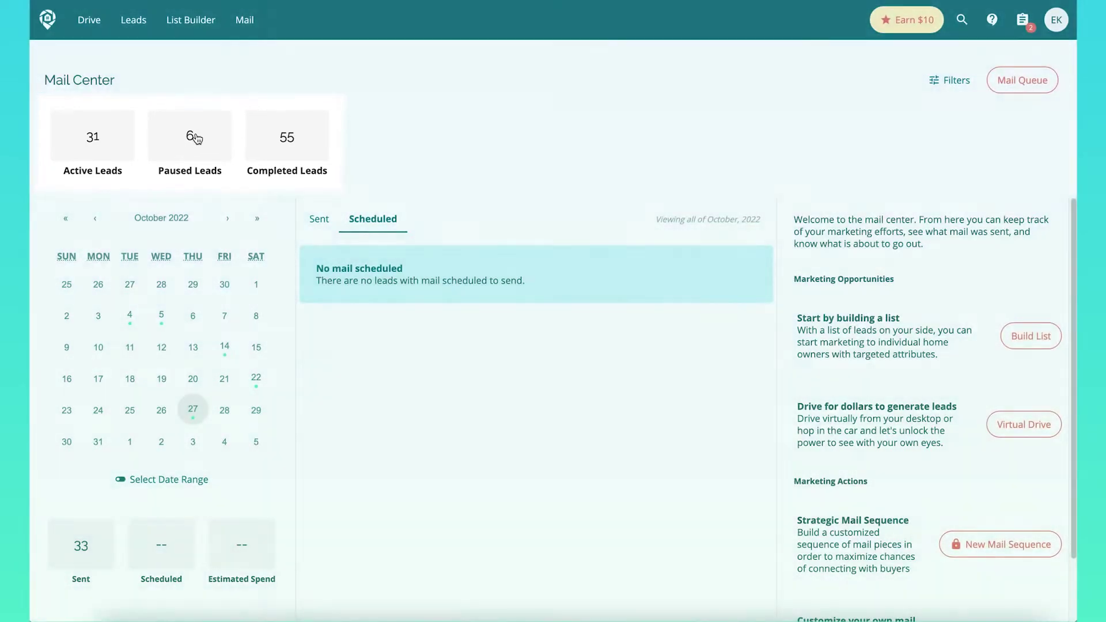
pyautogui.click(103, 134)
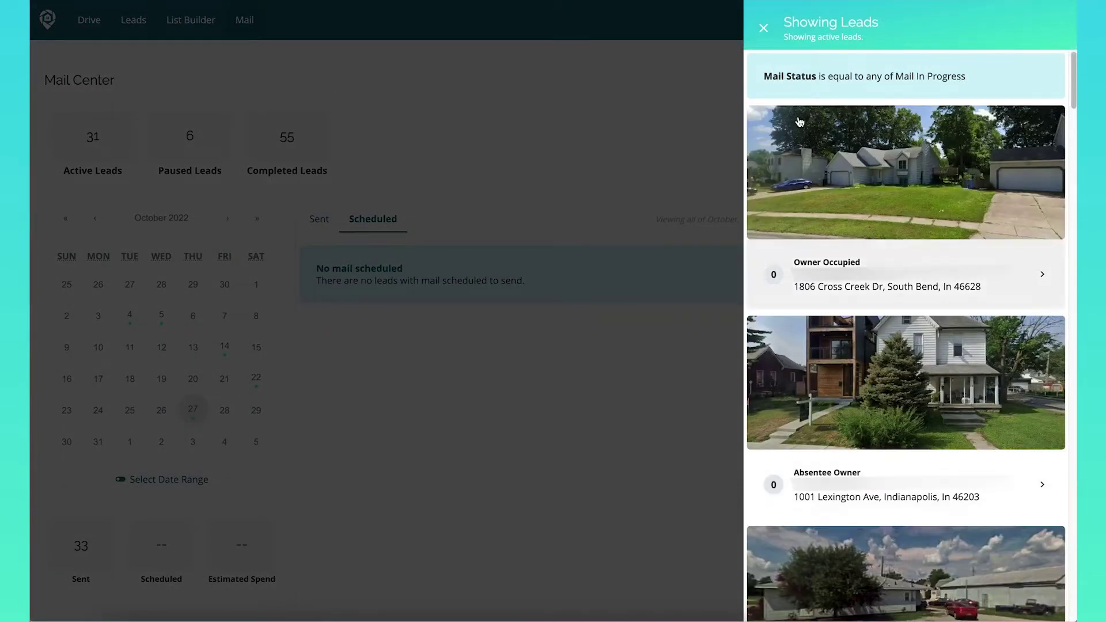
pyautogui.click(766, 23)
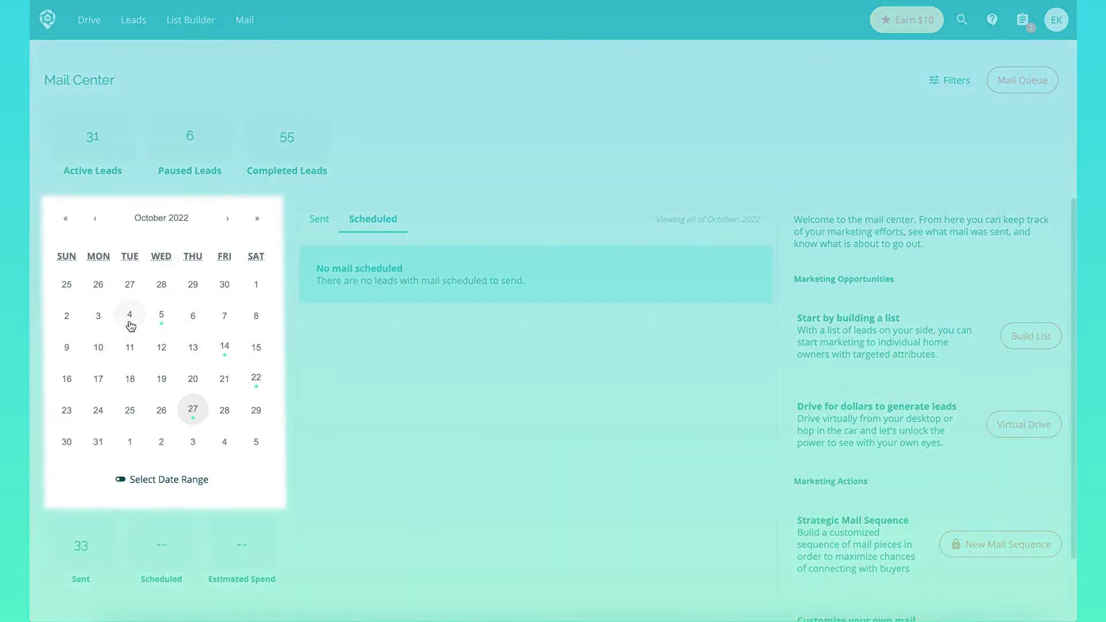
# Step: Show the mail sent on October 4th, 2022: one delivered postcard
pyautogui.click(130, 324)
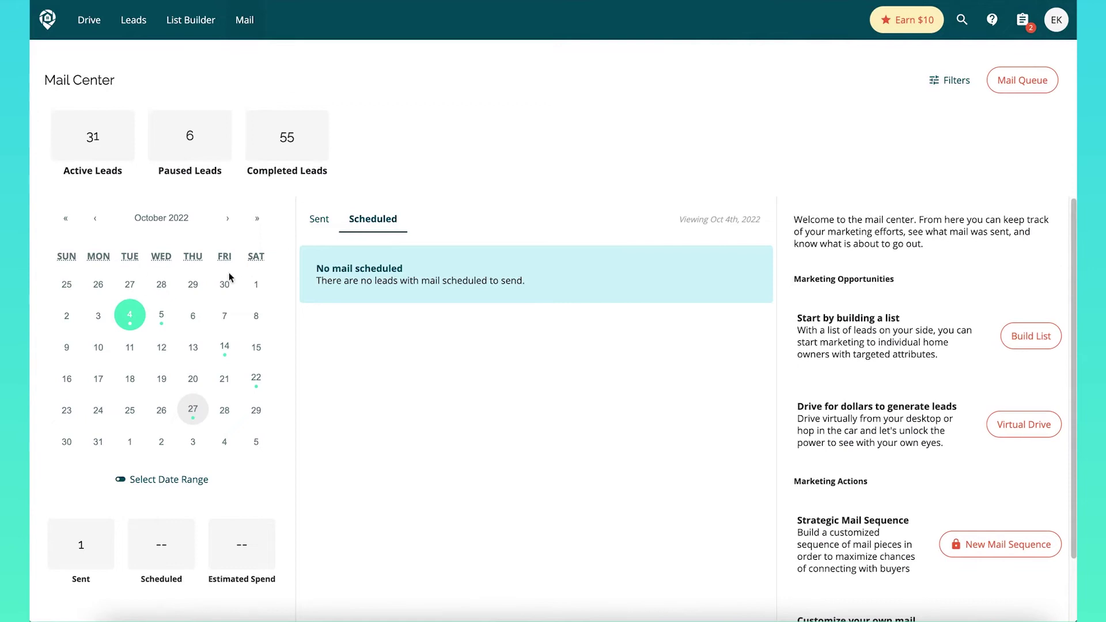
pyautogui.click(334, 223)
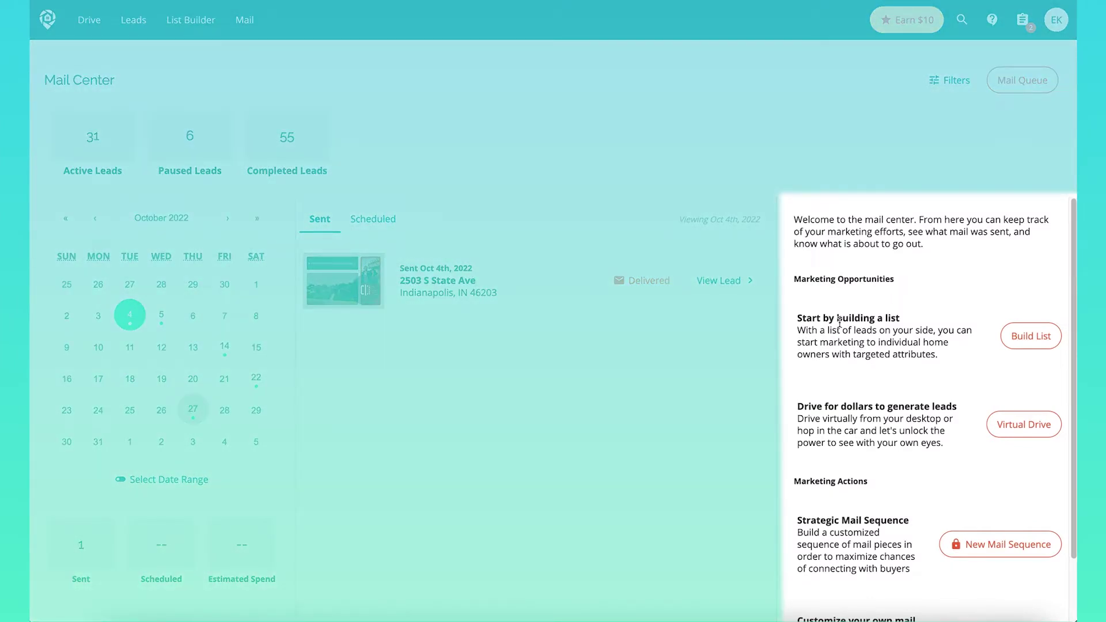
pyautogui.scroll(-1, 861, 412)
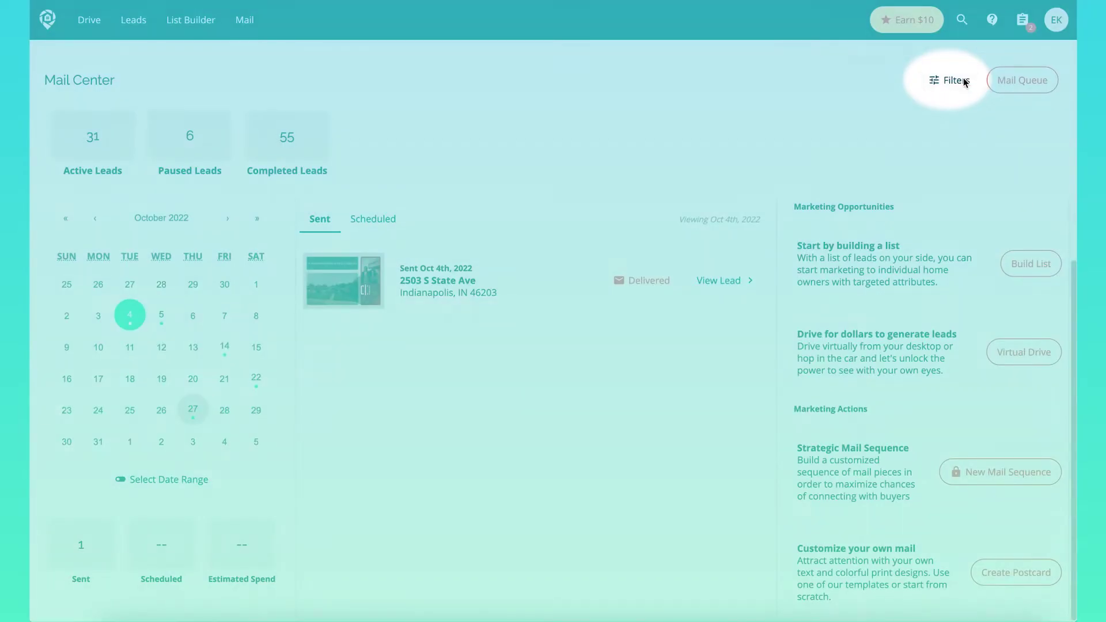
# Step: Look at the Mail Sequences option in the Mail Center filters
pyautogui.click(956, 81)
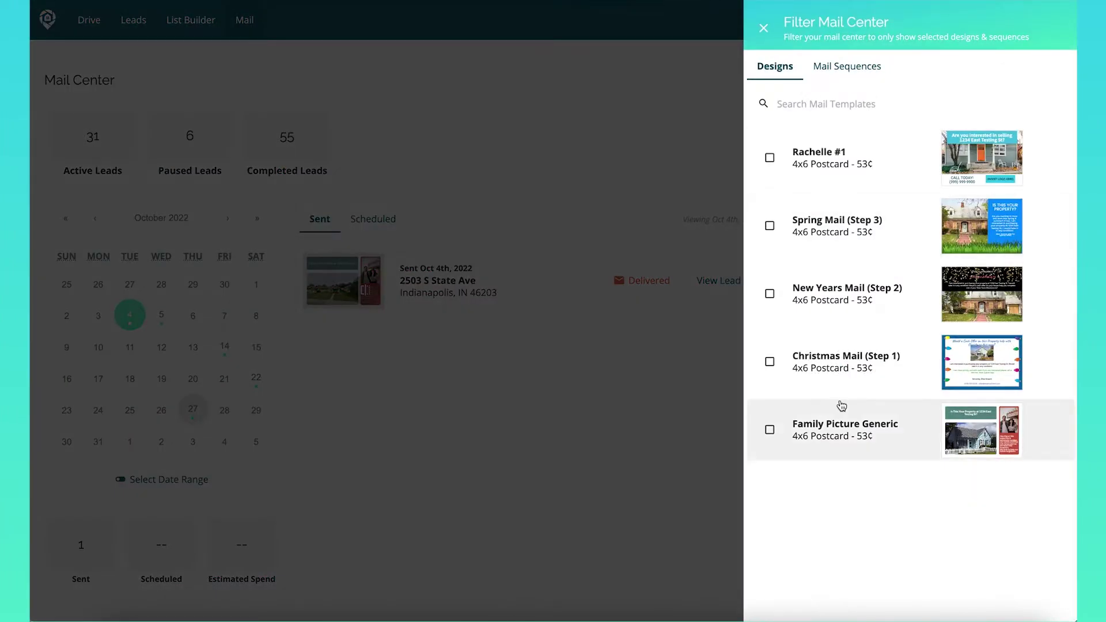
pyautogui.click(865, 75)
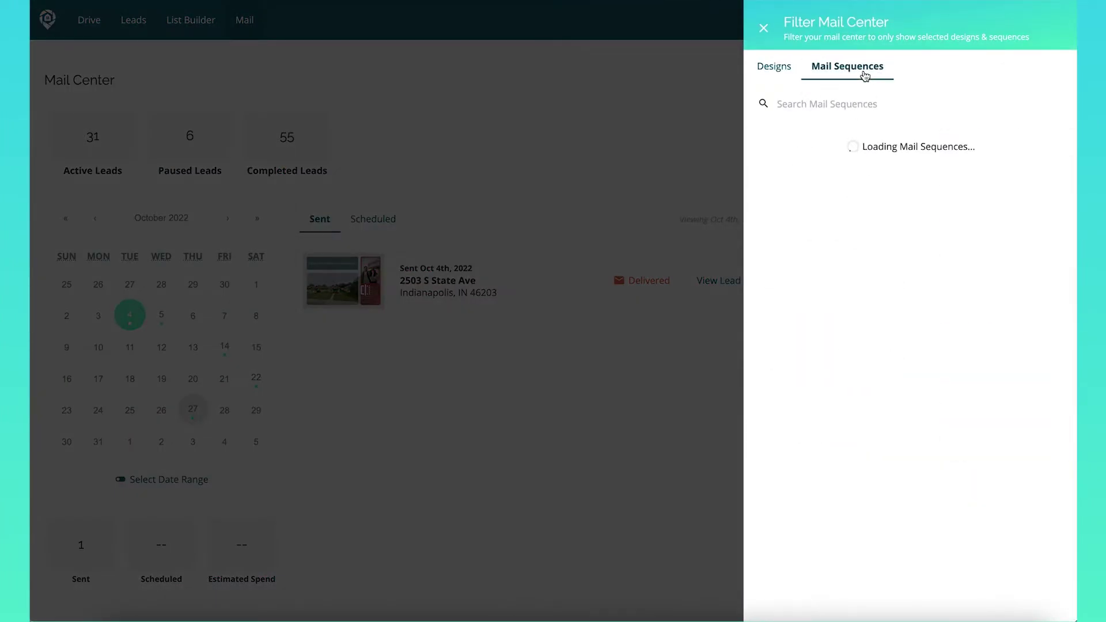
pyautogui.click(762, 29)
# Step: Select October 21–27 on the calendar and check its empty scheduled mail
pyautogui.click(162, 315)
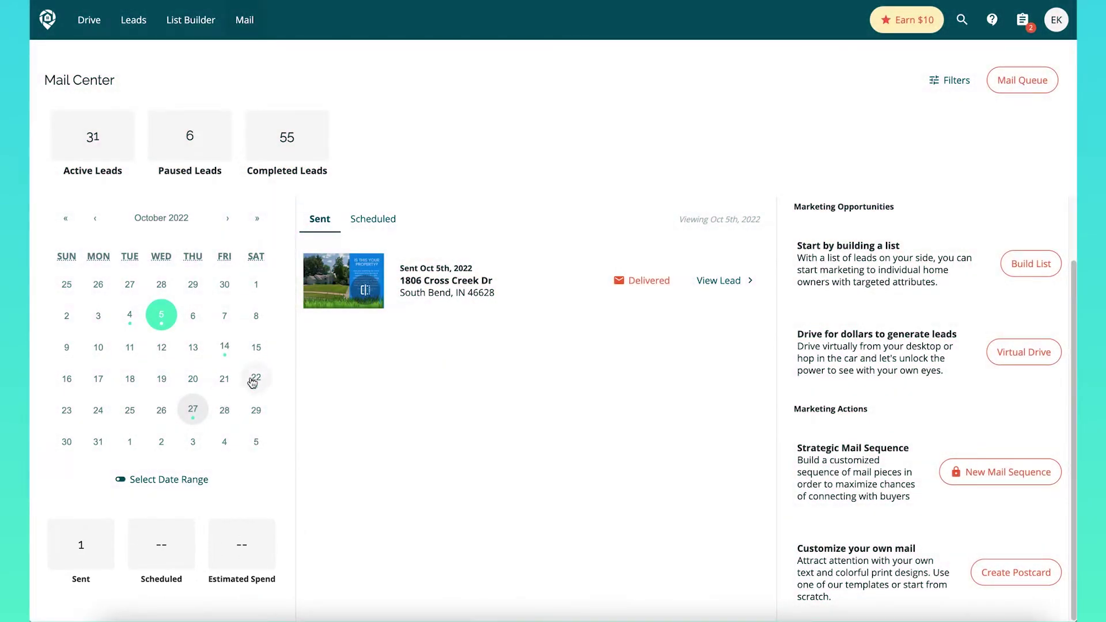
pyautogui.click(192, 409)
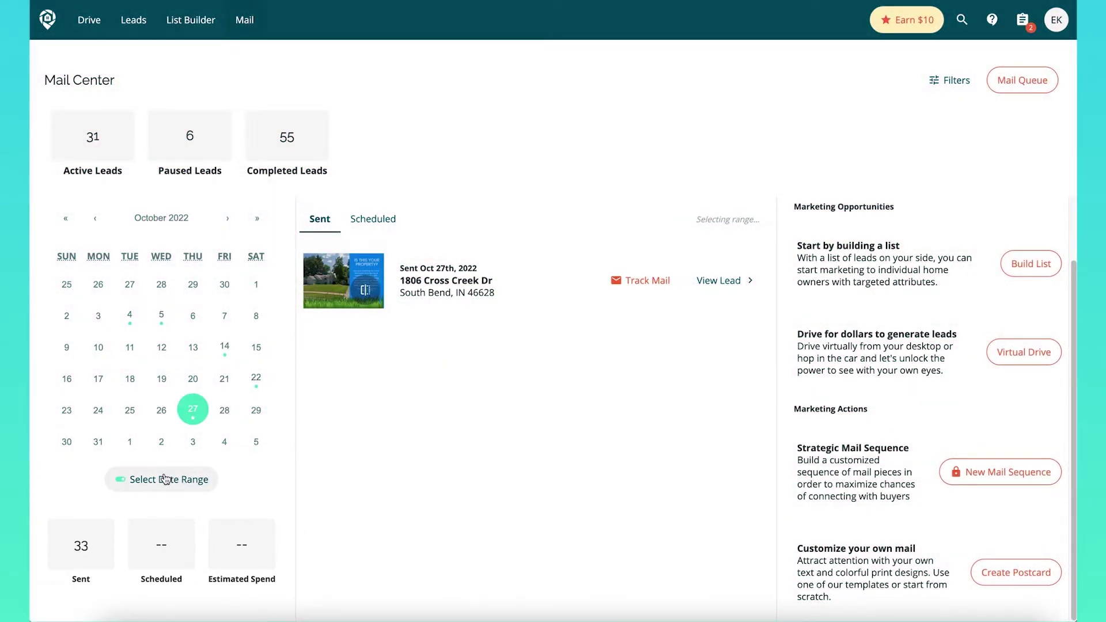
pyautogui.click(224, 379)
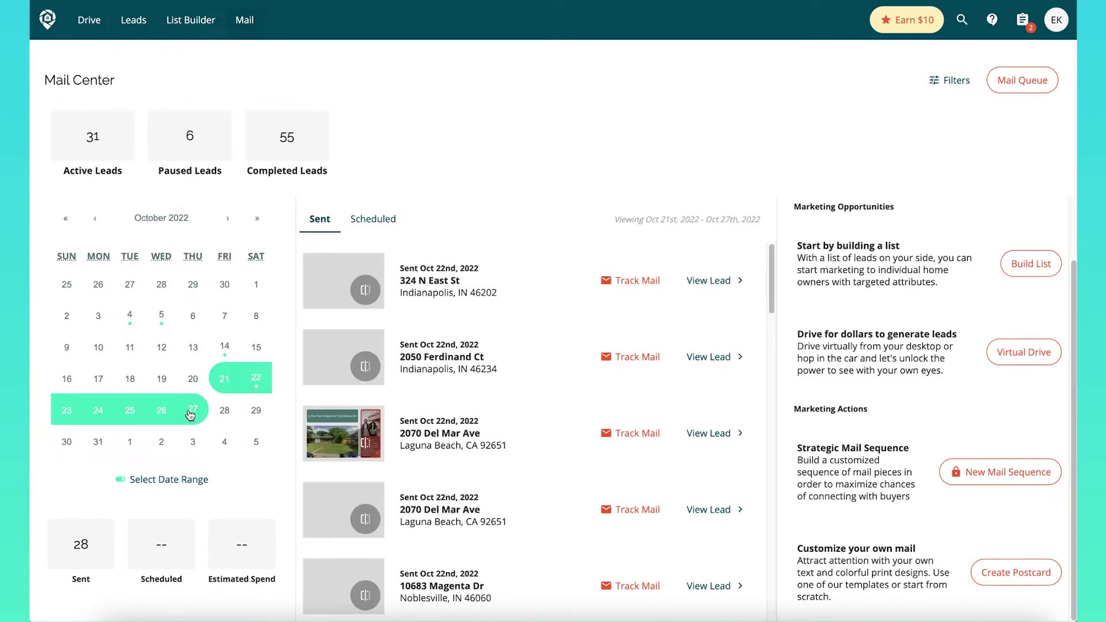
pyautogui.click(375, 217)
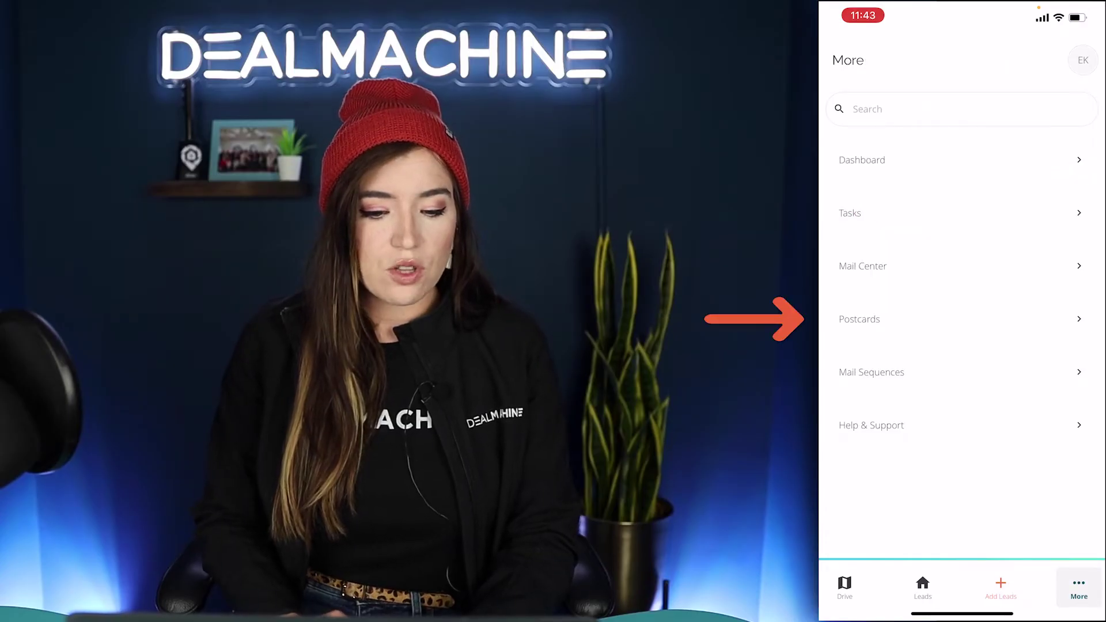
# Step: On the phone, browse the Postcards designs and bring up the Learn More information
pyautogui.click(922, 319)
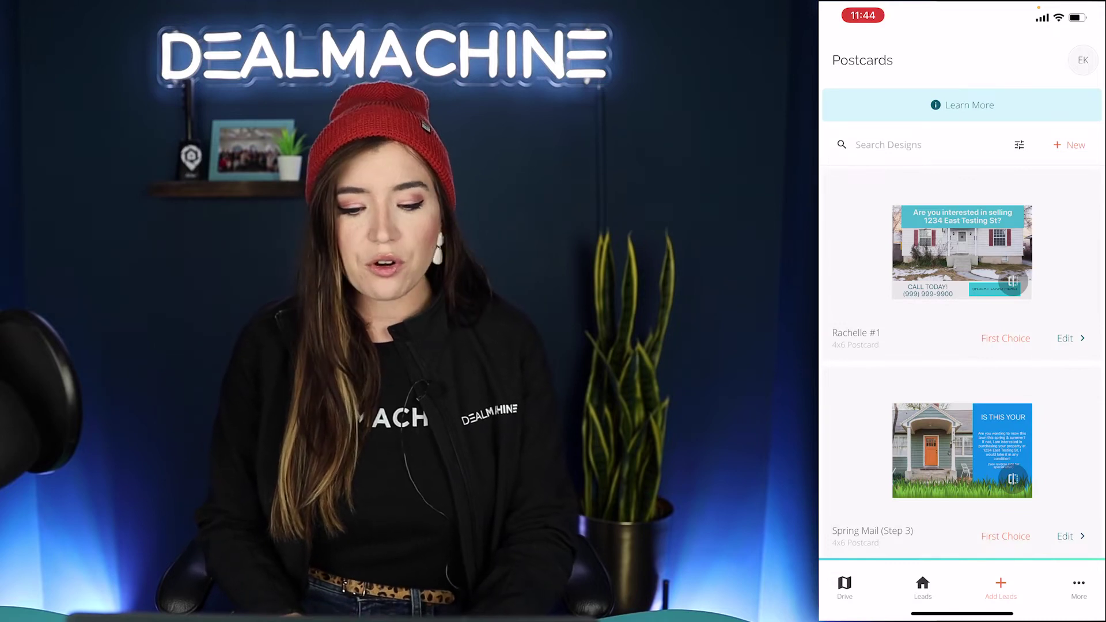
pyautogui.scroll(-10, 962, 363)
pyautogui.click(962, 105)
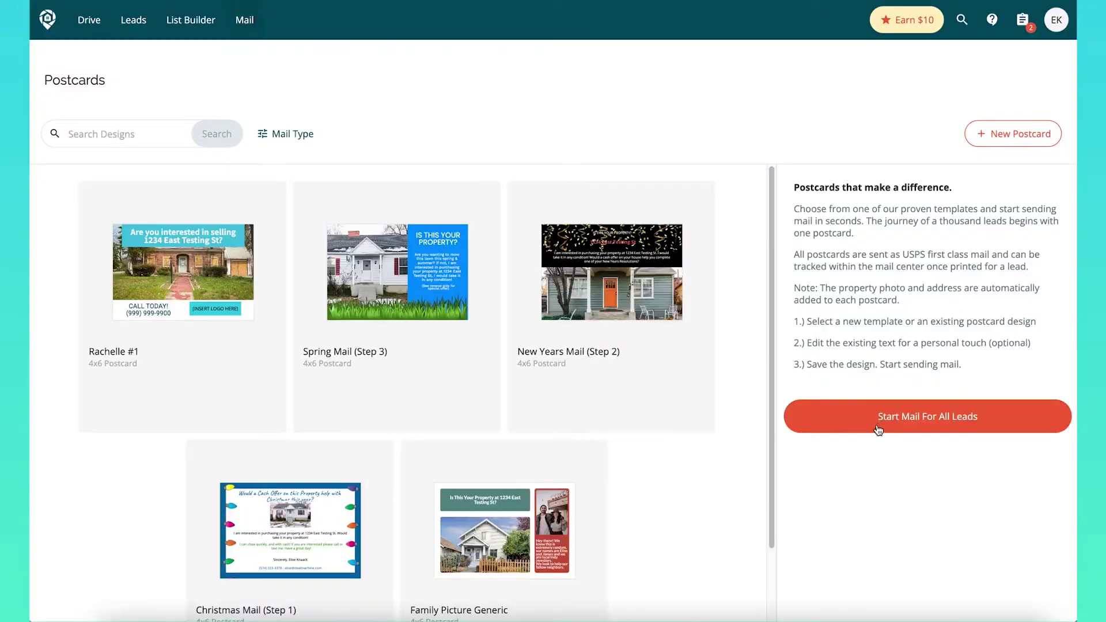
# Step: Dismiss the Start Mail For All Leads panel and show the 4x6, 6x9, 6x11 and Ballpoint Letter options
pyautogui.click(878, 429)
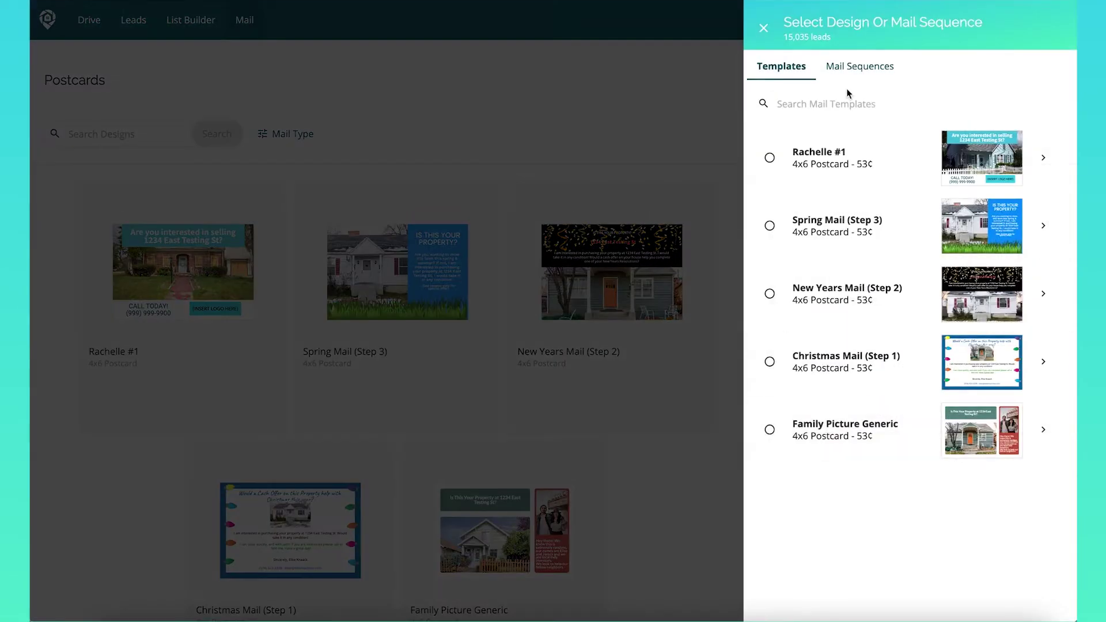
pyautogui.click(758, 30)
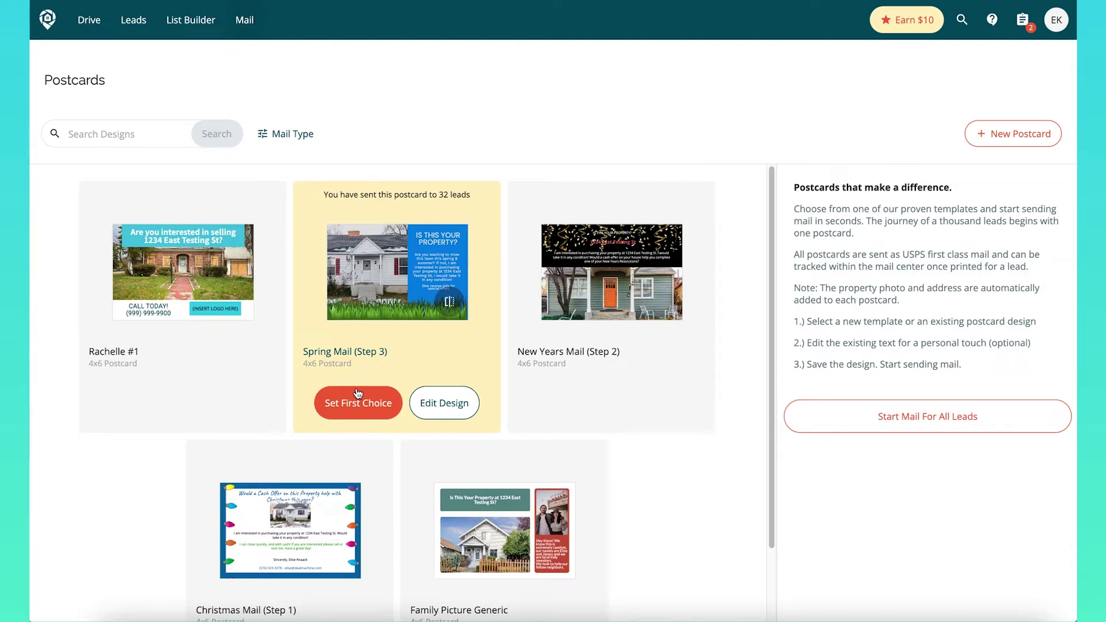
pyautogui.click(1014, 137)
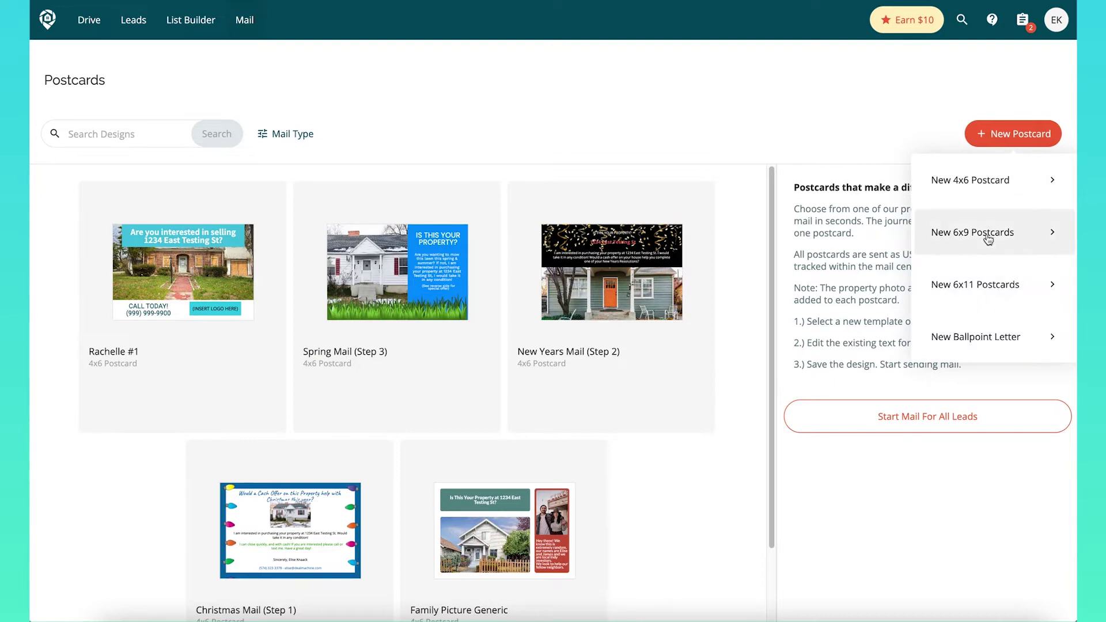
# Step: Create 4x6 postcard Mail #6 from the Blocks template and save the design
pyautogui.click(985, 192)
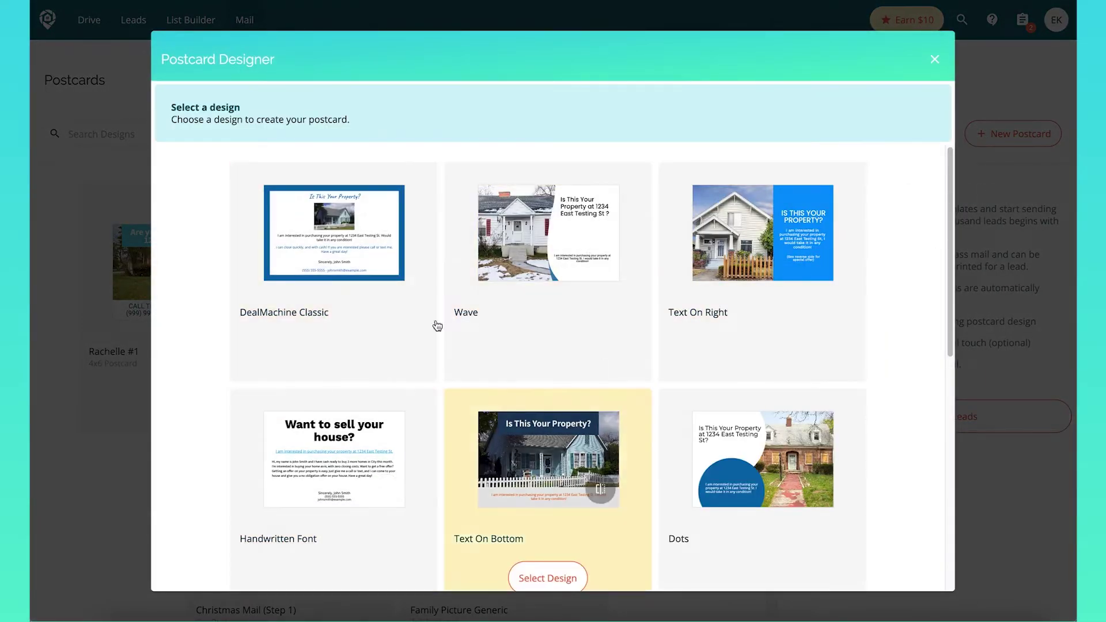
pyautogui.scroll(-5, 525, 439)
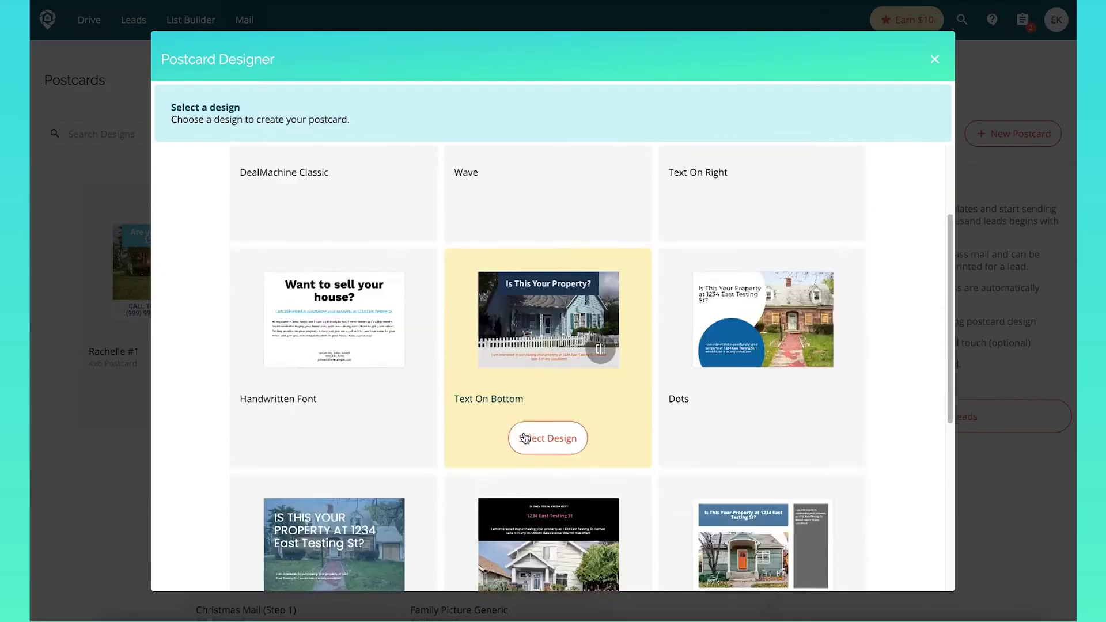
pyautogui.scroll(-5, 524, 438)
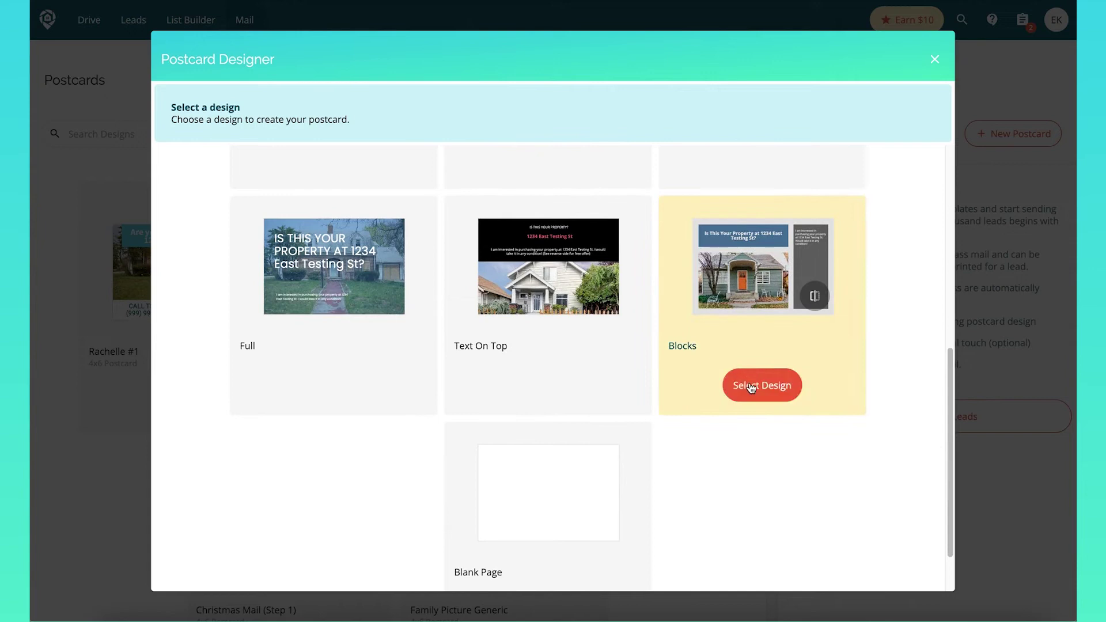
pyautogui.click(752, 388)
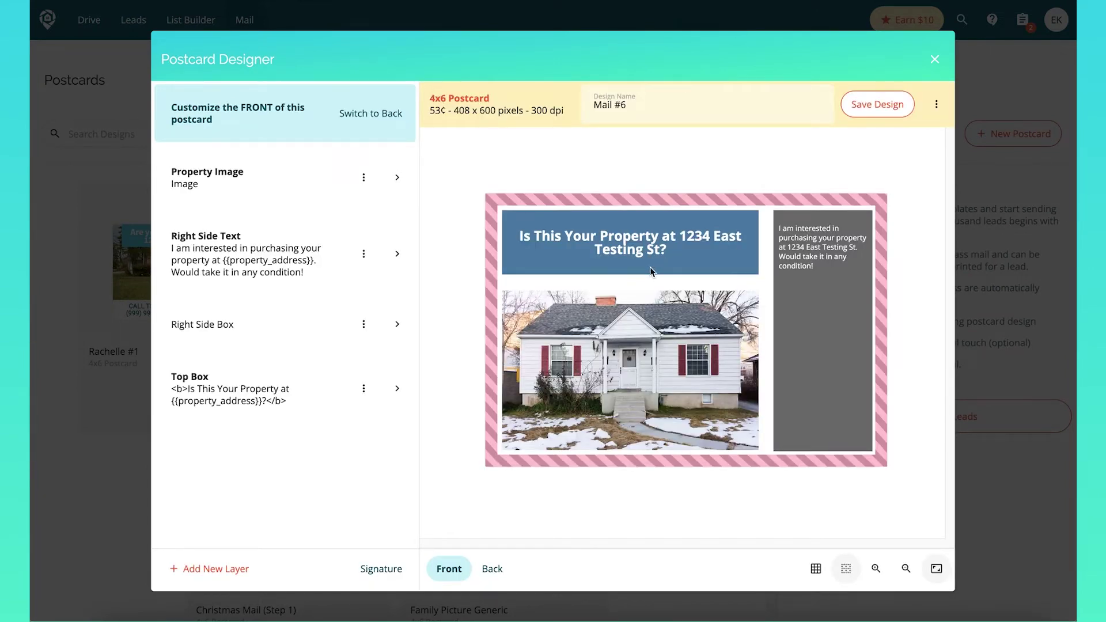
pyautogui.click(904, 104)
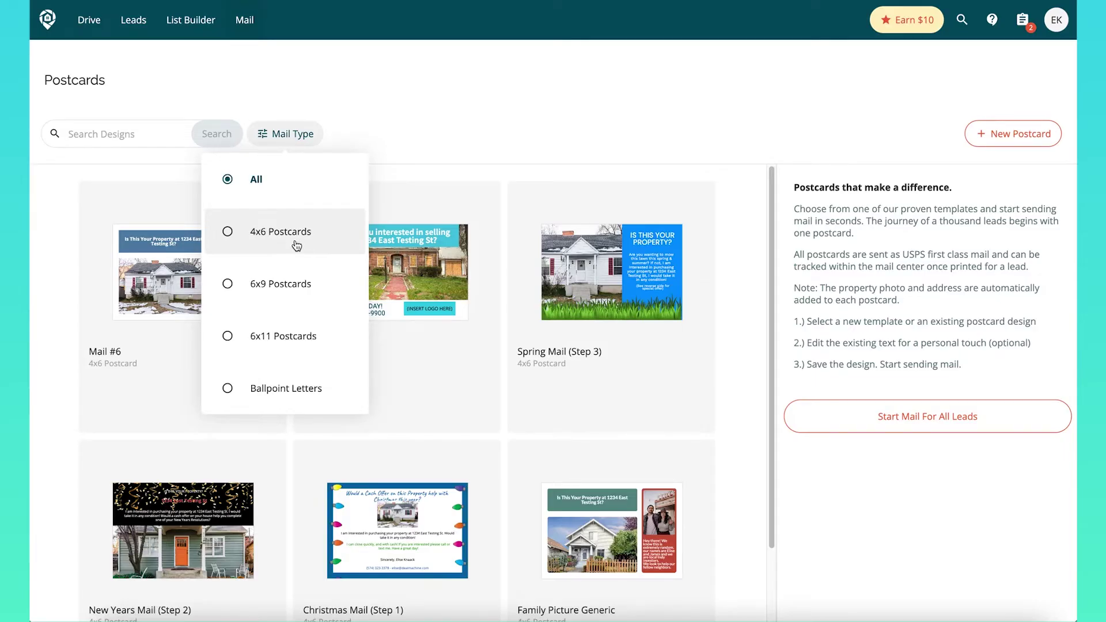
# Step: Search the 4x6 designs for 'rachelle', then go to the Mail Sequences page
pyautogui.click(296, 233)
pyautogui.click(128, 128)
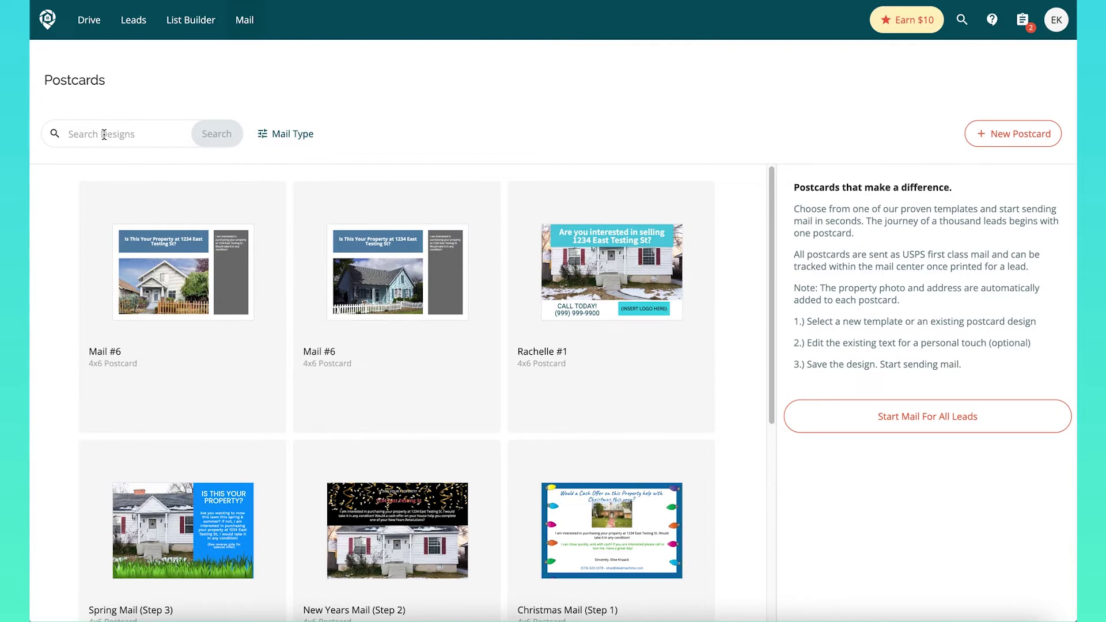
pyautogui.write('rachelle')
pyautogui.press('Return')
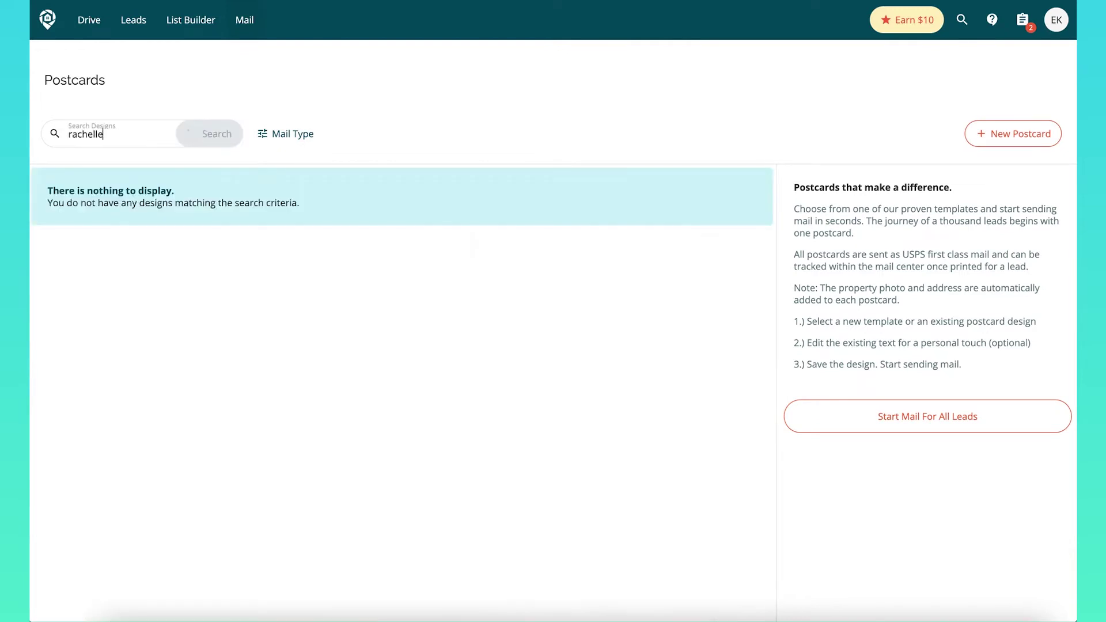
pyautogui.click(245, 20)
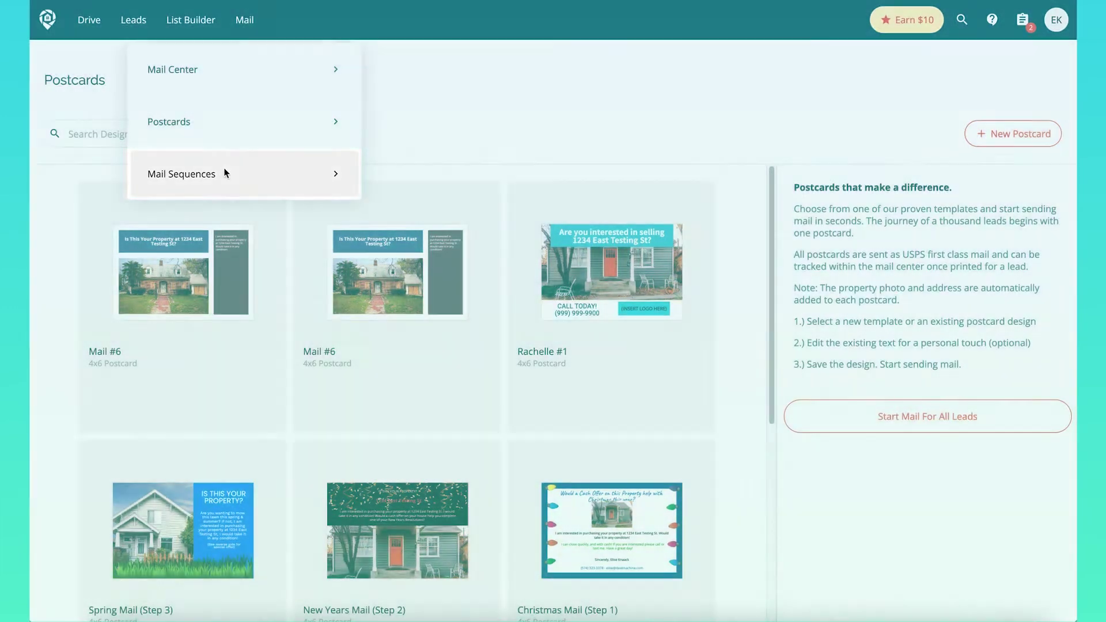
pyautogui.click(226, 174)
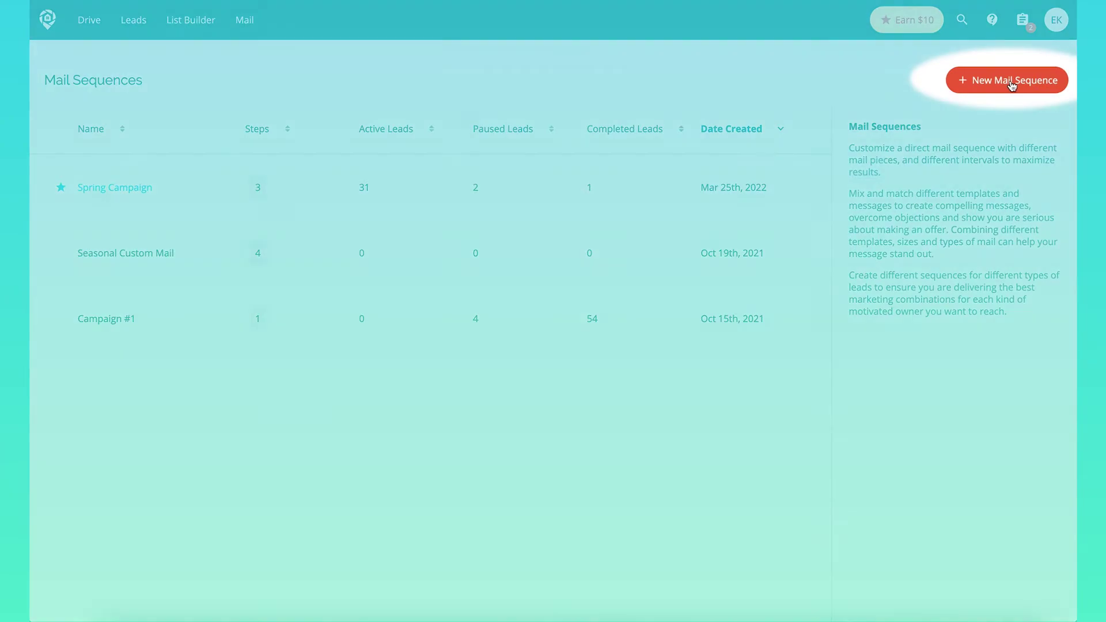
# Step: Start a new mail sequence whose step 1 uses Family Picture Generic with 6 mail pieces
pyautogui.click(1013, 84)
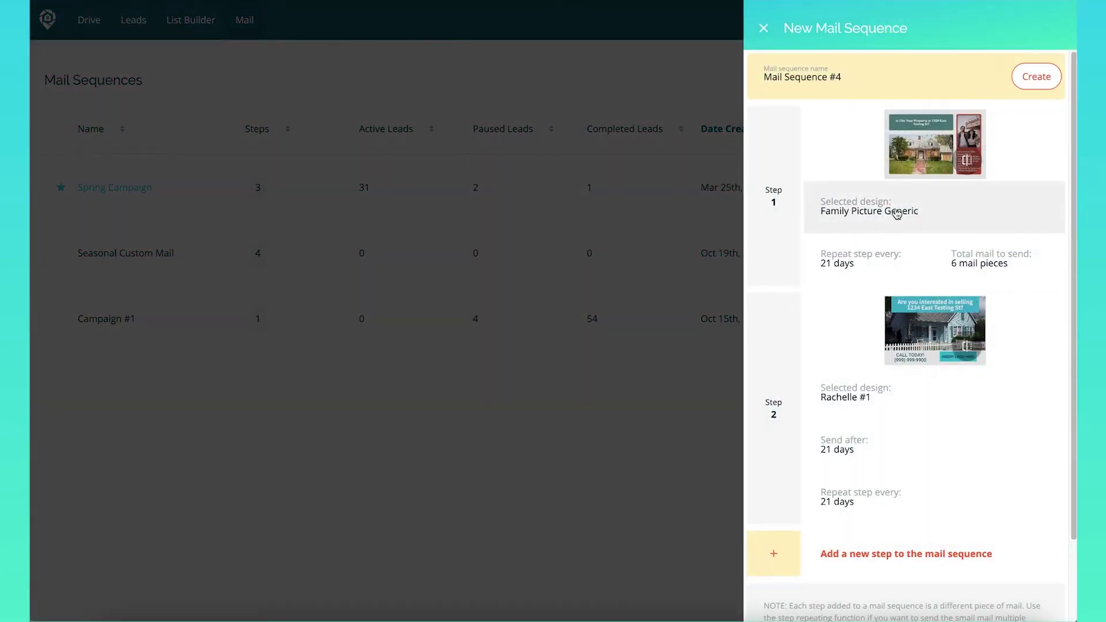
pyautogui.click(941, 214)
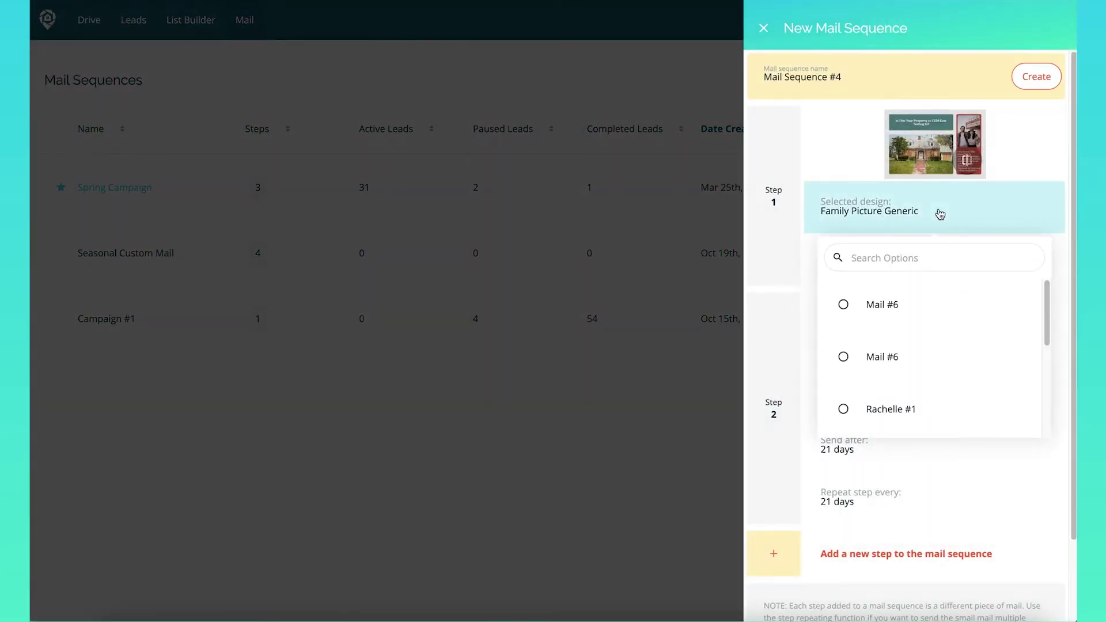
pyautogui.click(941, 214)
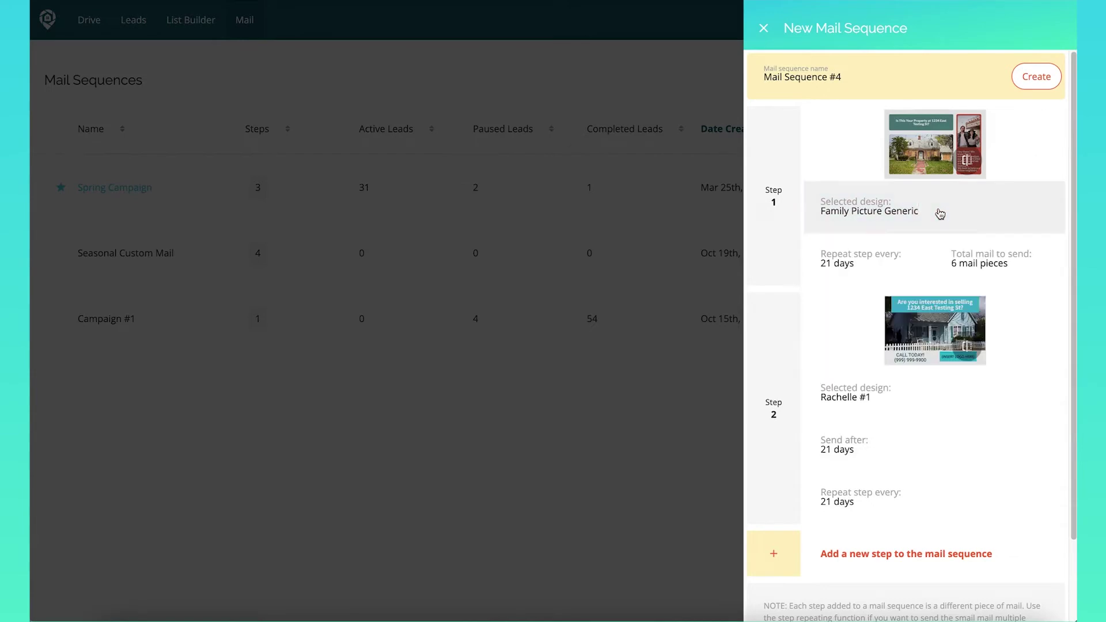
pyautogui.click(988, 264)
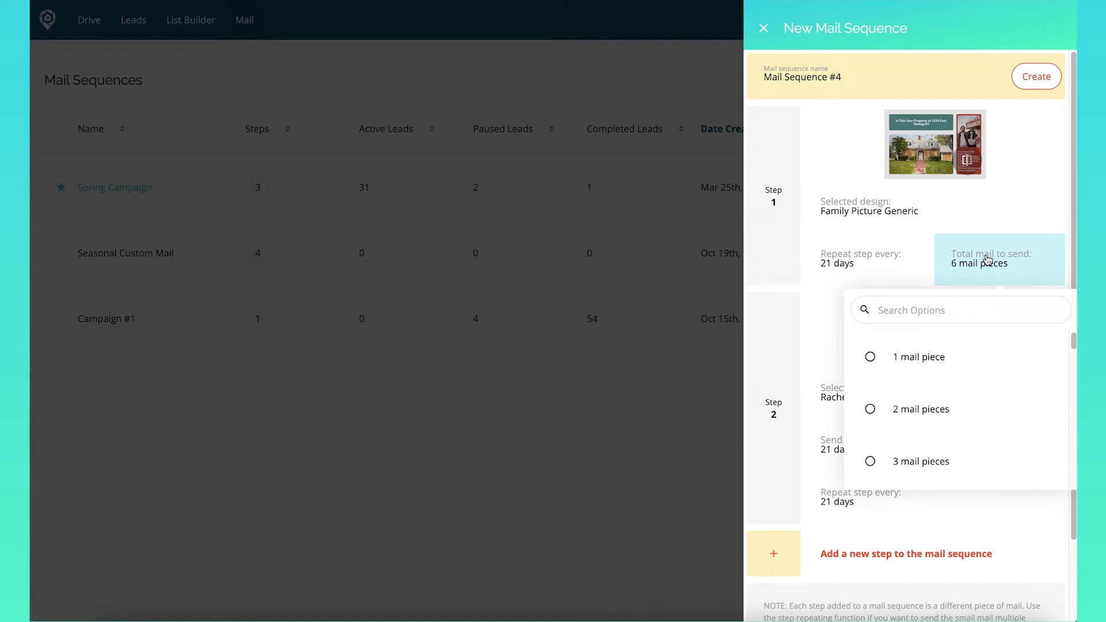
pyautogui.click(816, 303)
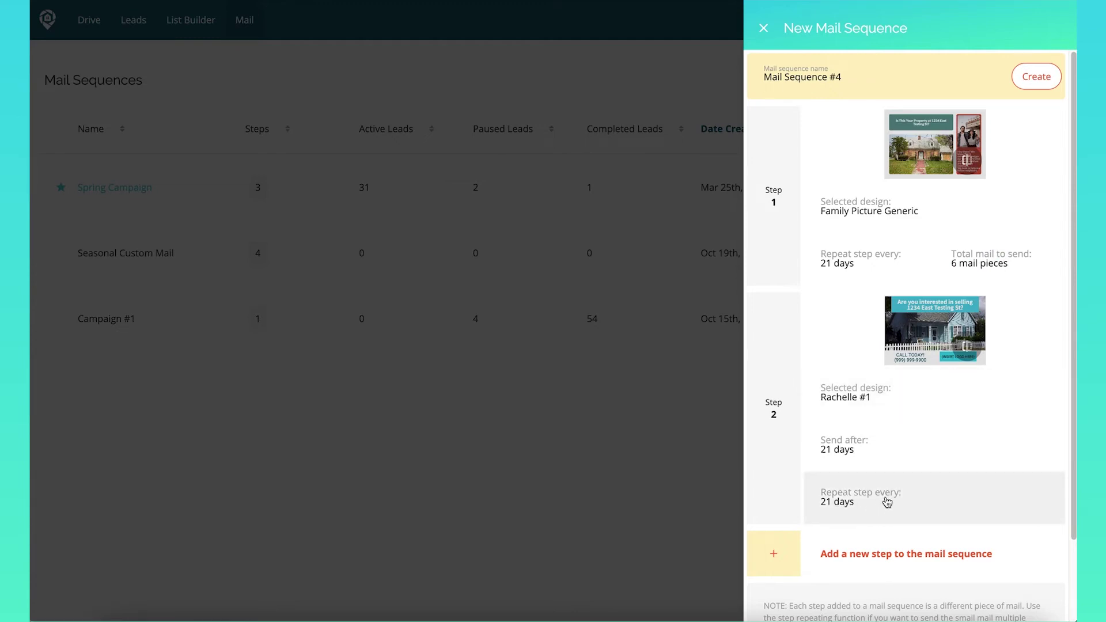
# Step: Set the last step to auto-repeat and add a third step to the sequence
pyautogui.scroll(-2, 886, 506)
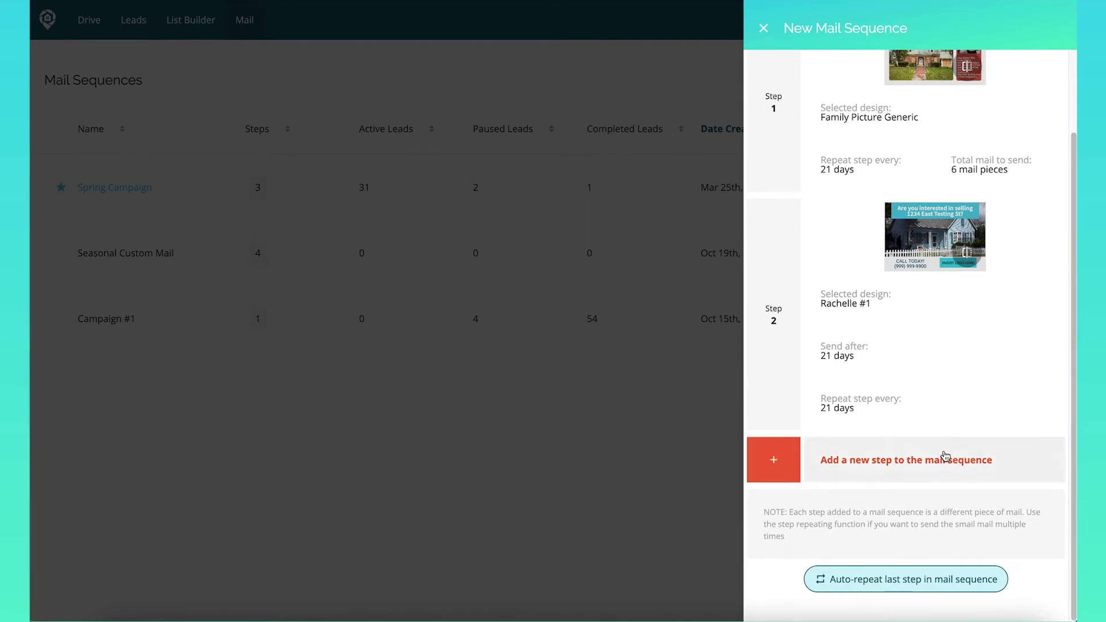
pyautogui.scroll(2, 945, 457)
pyautogui.scroll(-2, 943, 455)
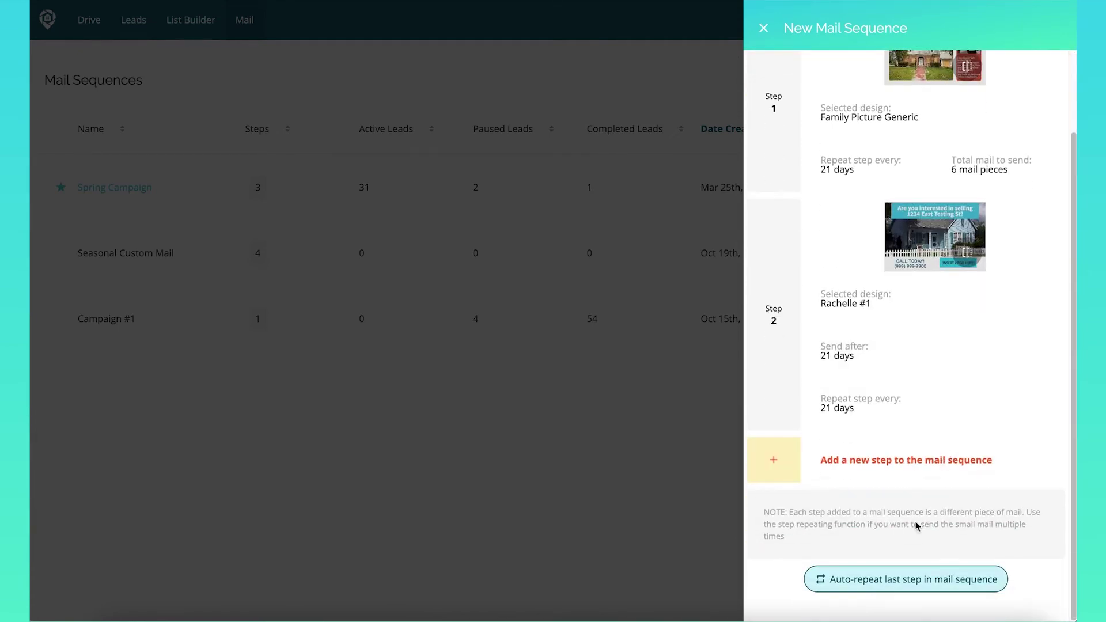
pyautogui.click(905, 581)
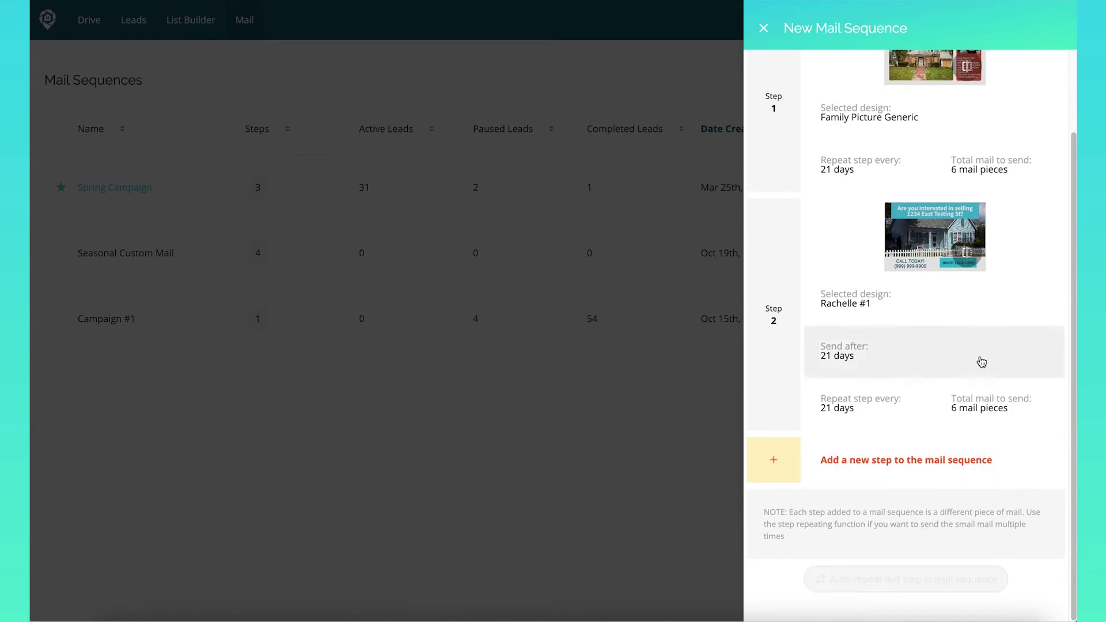
pyautogui.click(784, 458)
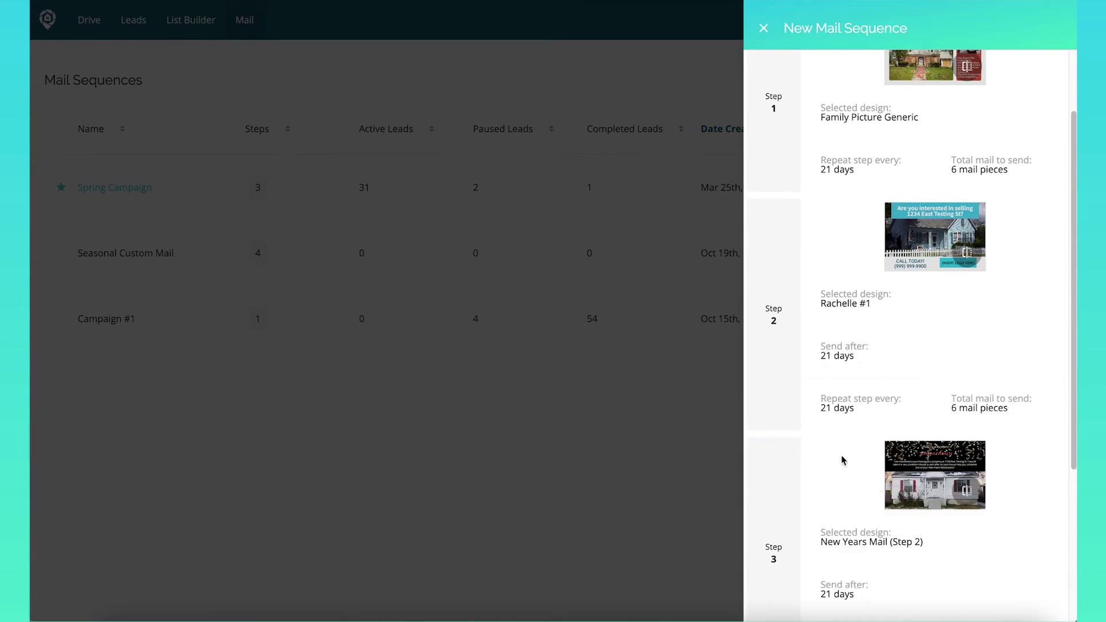
pyautogui.scroll(-3, 896, 506)
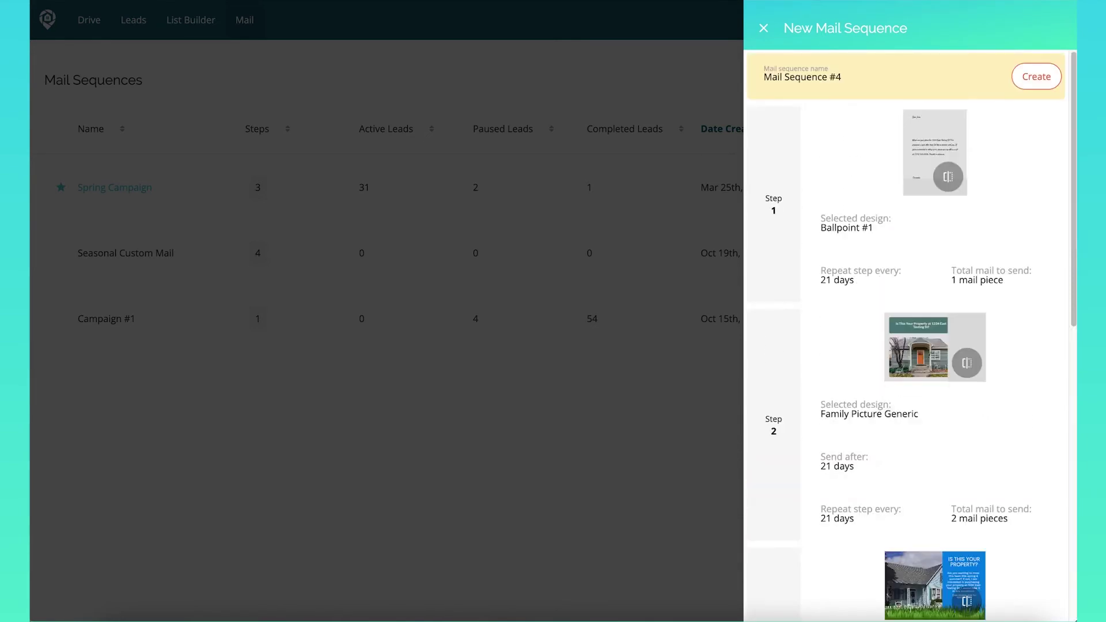
# Step: Name the sequence Default Campaign and create it
pyautogui.tripleClick(827, 77)
pyautogui.write('Default Campaign')
pyautogui.click(1039, 77)
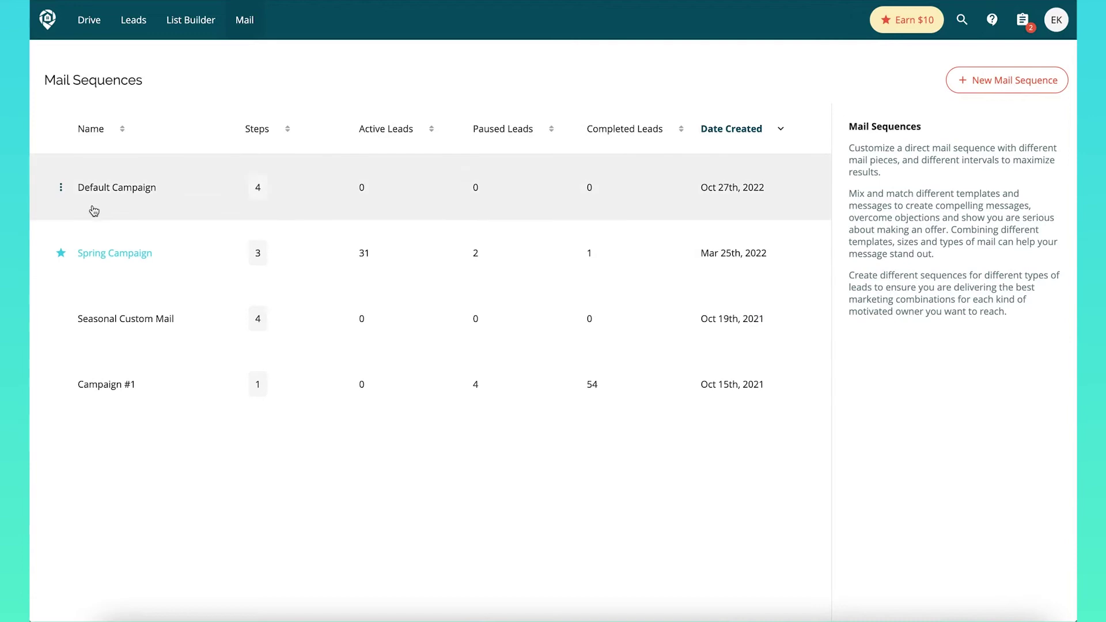
# Step: Set Default Campaign as first choice from its row menu, then show Help & Support
pyautogui.click(61, 188)
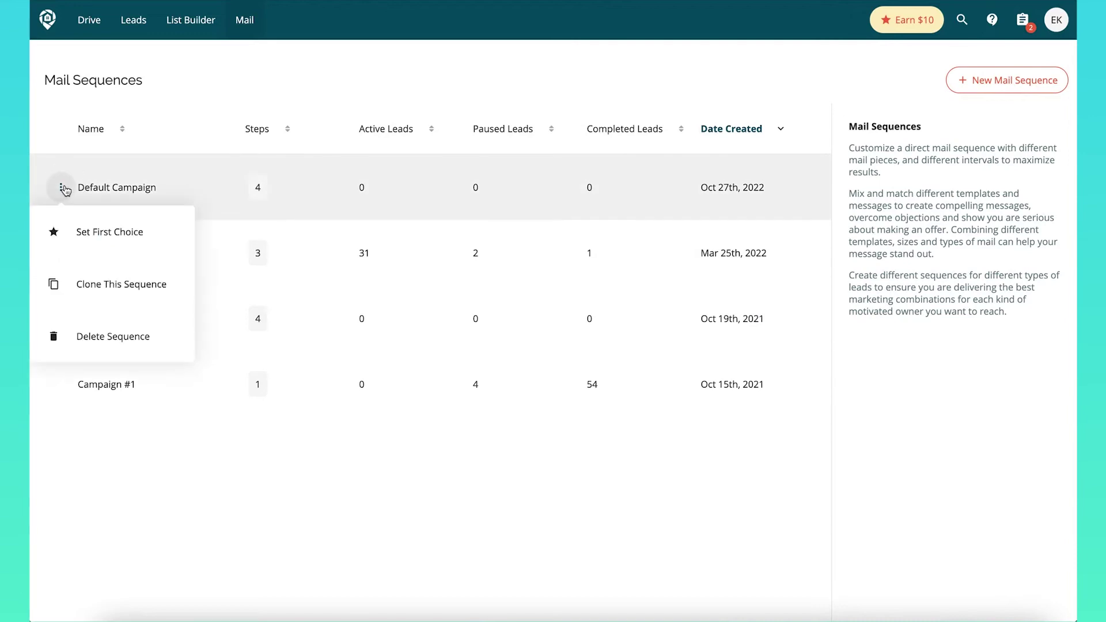
pyautogui.click(68, 225)
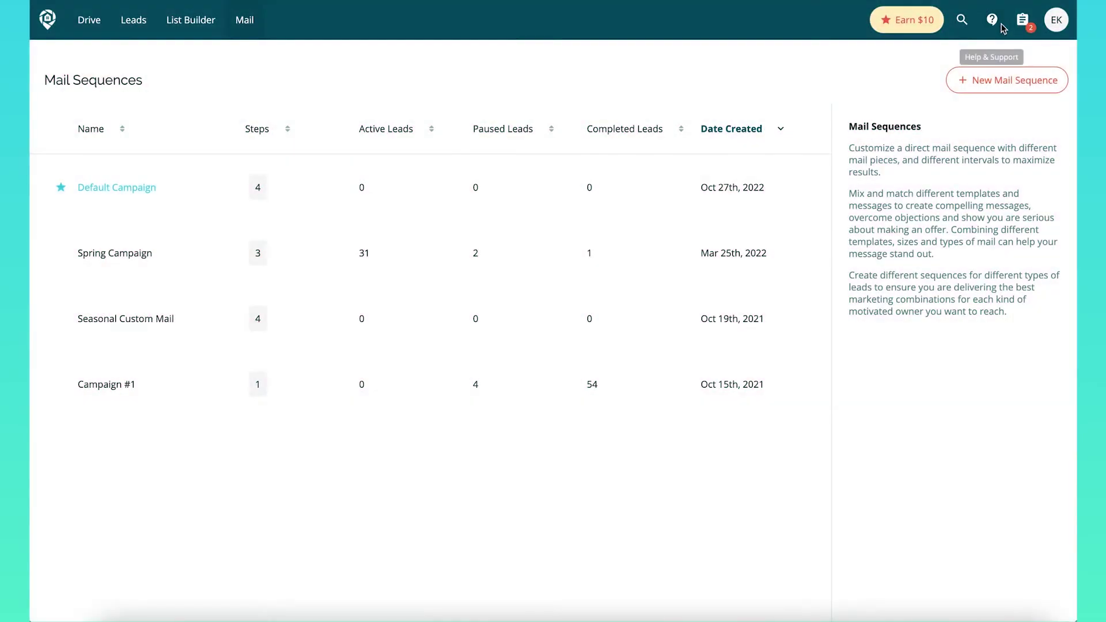
pyautogui.click(993, 19)
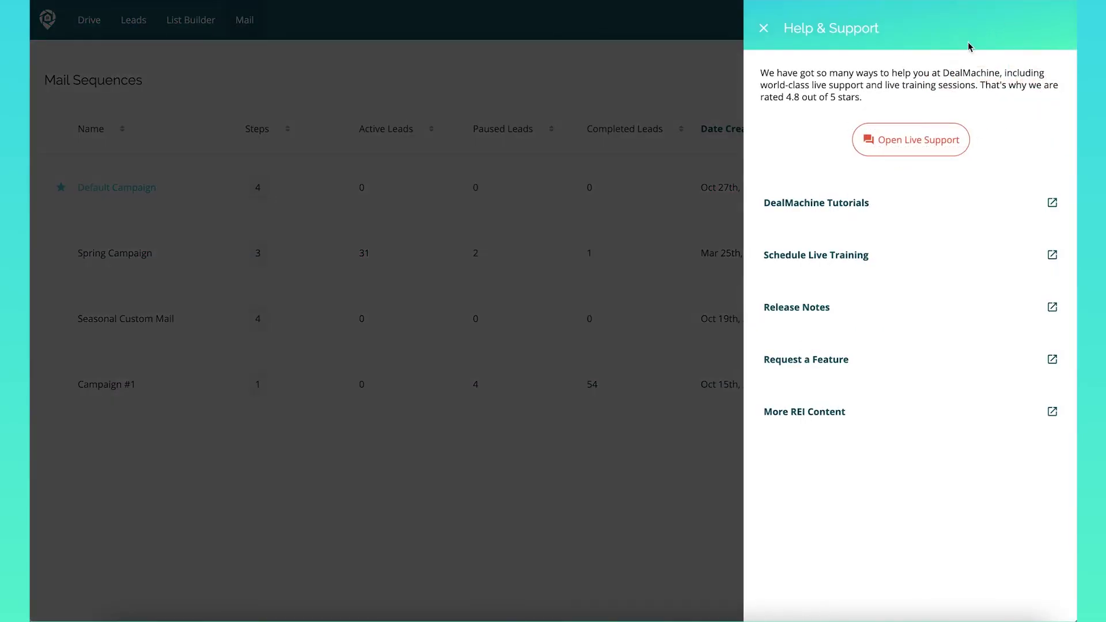